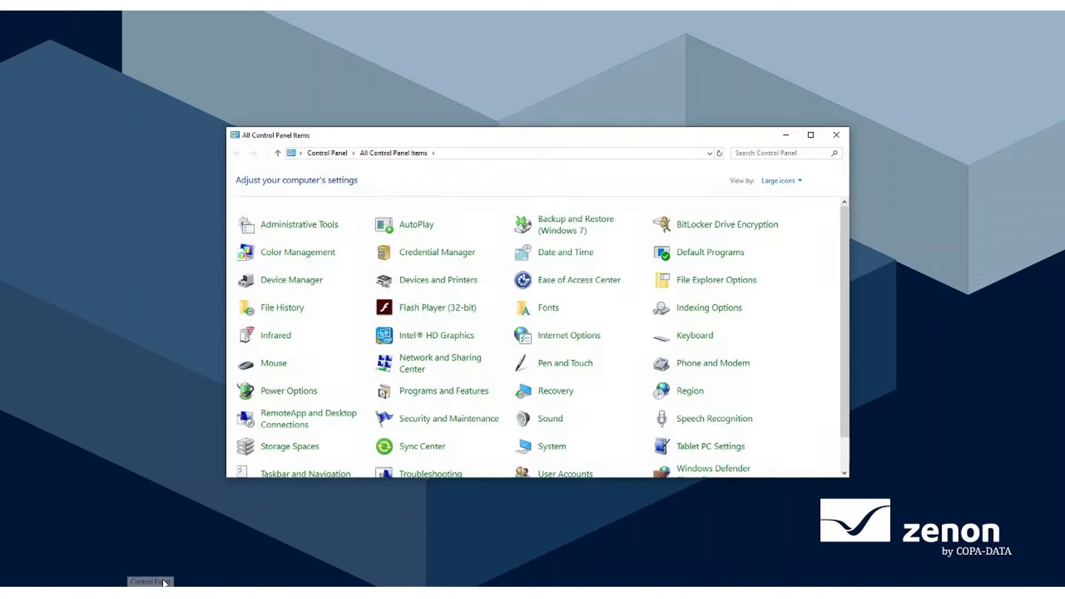
- Turn on Internet Information Services in the Windows features list from Programs and Features
{"action": "left_click", "coordinate": [470, 392]}
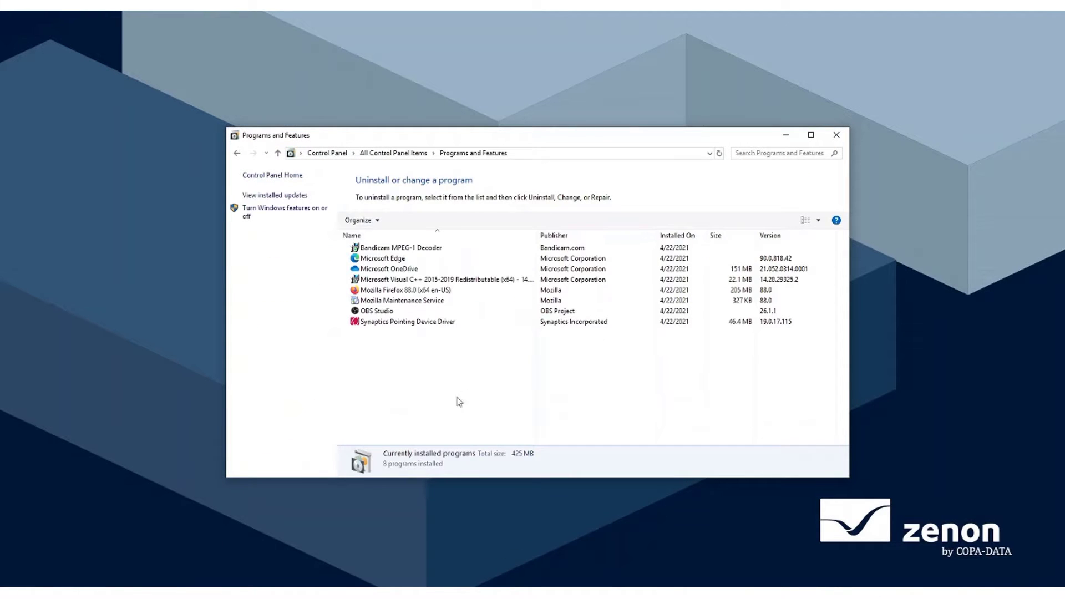
{"action": "left_click", "coordinate": [285, 214]}
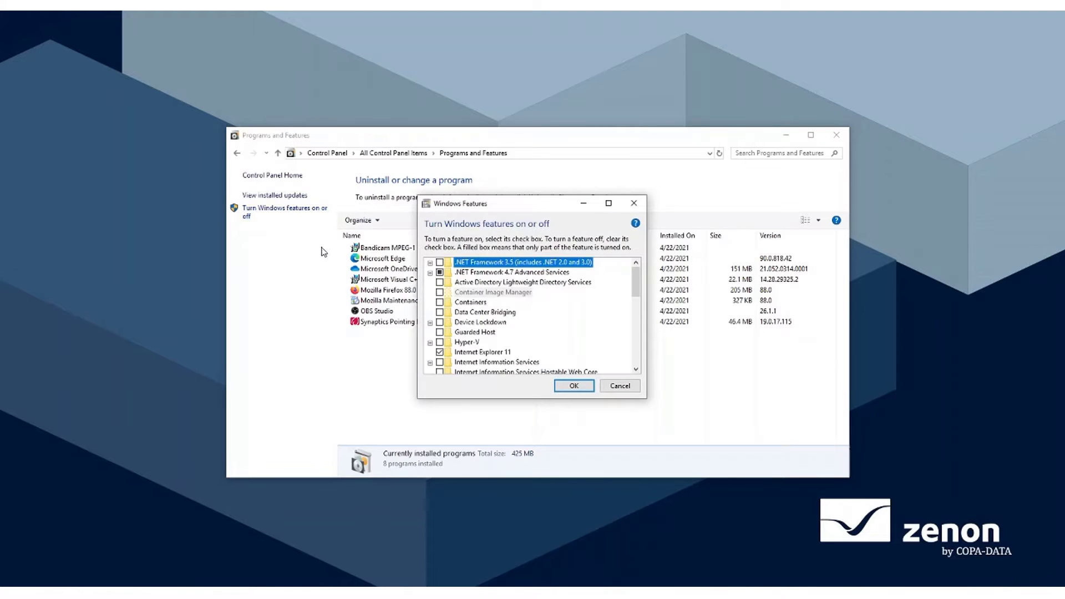
{"action": "scroll", "coordinate": [502, 341], "scroll_direction": "down", "scroll_amount": 1}
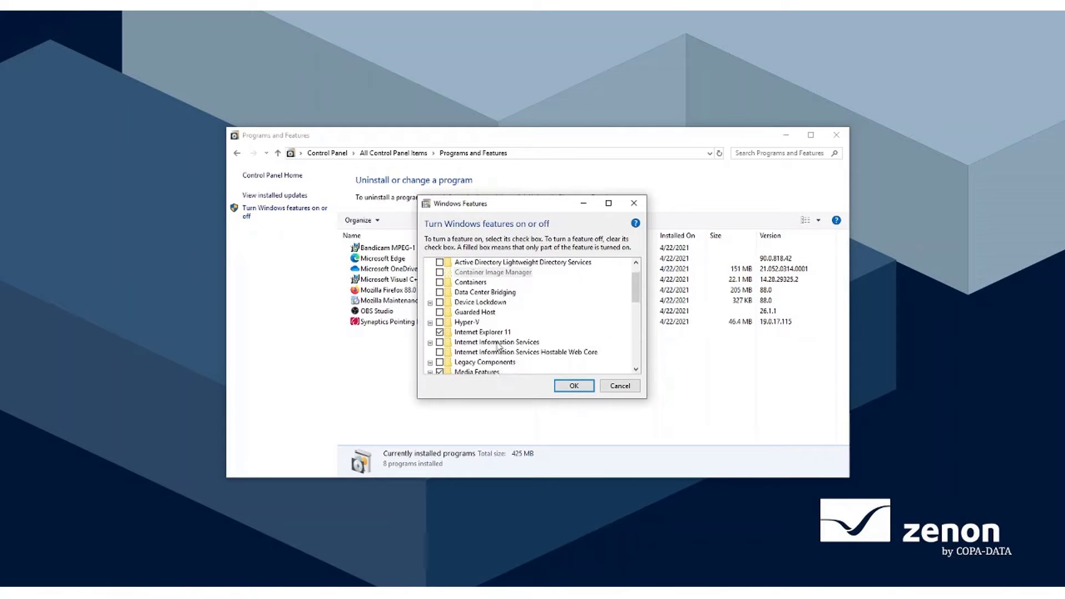
{"action": "left_click", "coordinate": [439, 342]}
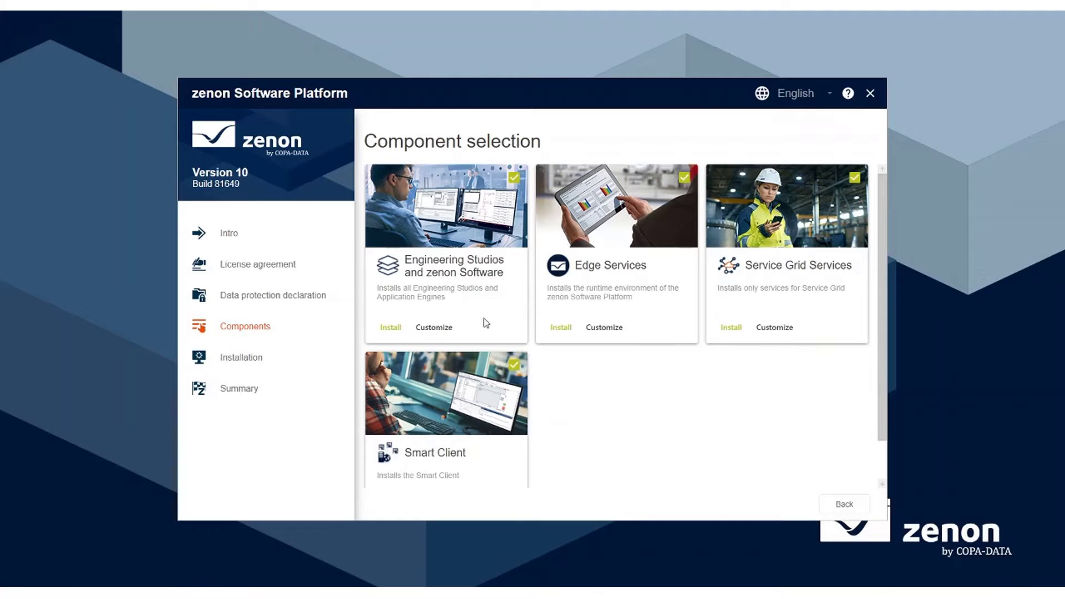
- Install only Smart Server from Engineering Studios, excluding Report Engine and Engineering Studio
{"action": "left_click", "coordinate": [446, 328]}
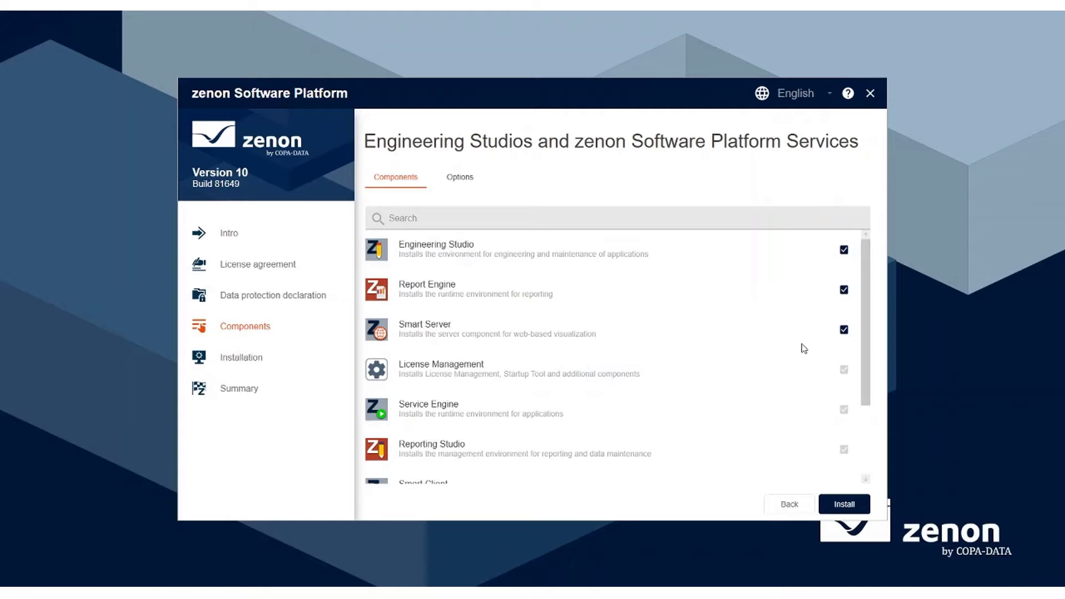
{"action": "left_click", "coordinate": [844, 290]}
{"action": "left_click", "coordinate": [844, 250]}
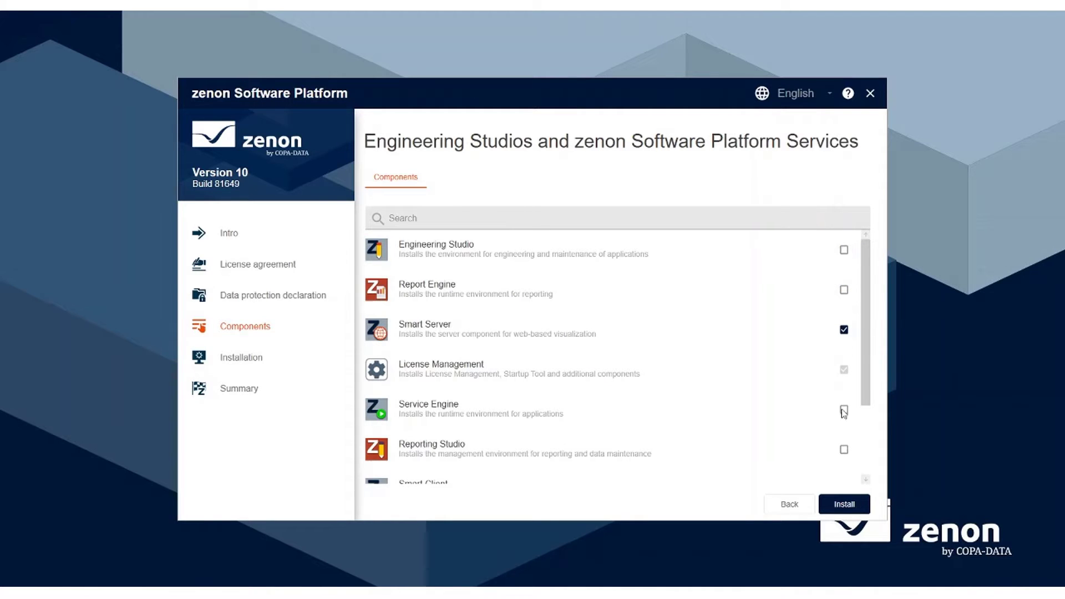
{"action": "left_click", "coordinate": [844, 505]}
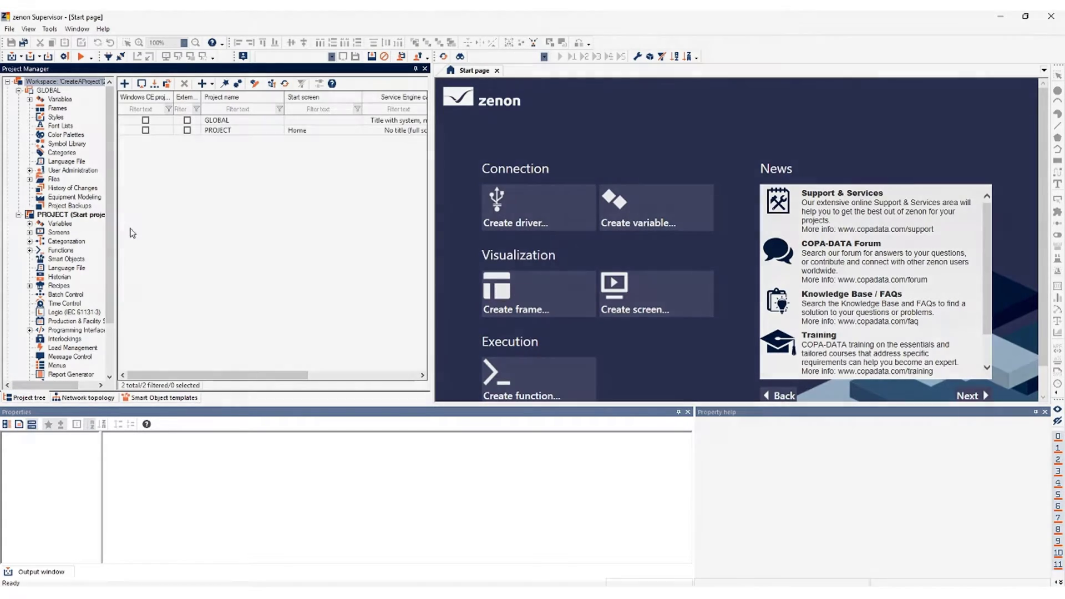
- Activate networking in PROJECT's properties and set Server 1 to zenonPC
{"action": "left_click", "coordinate": [97, 217]}
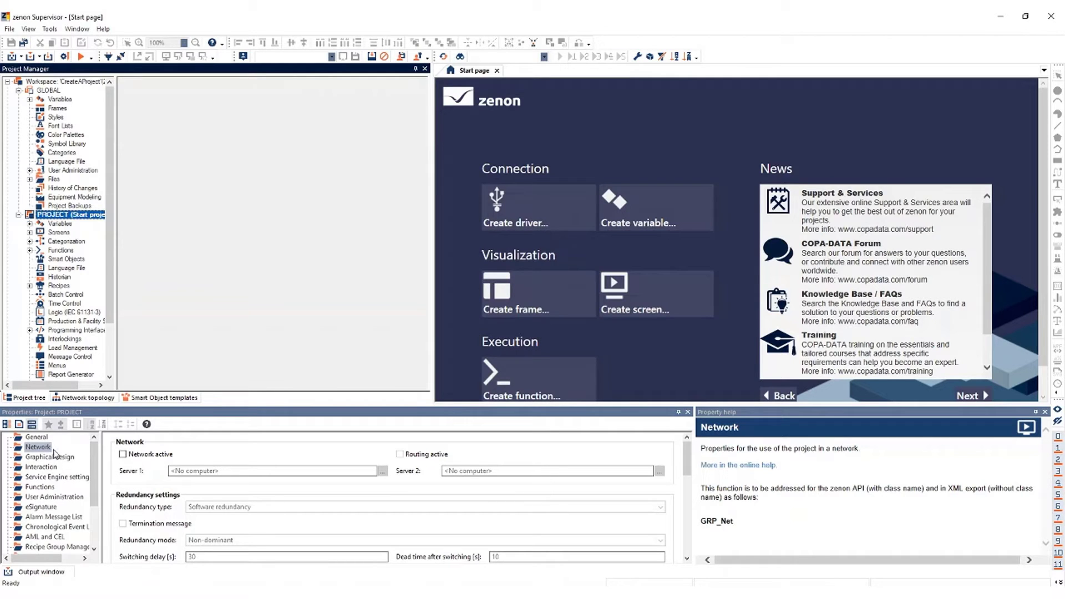
{"action": "left_click", "coordinate": [123, 455]}
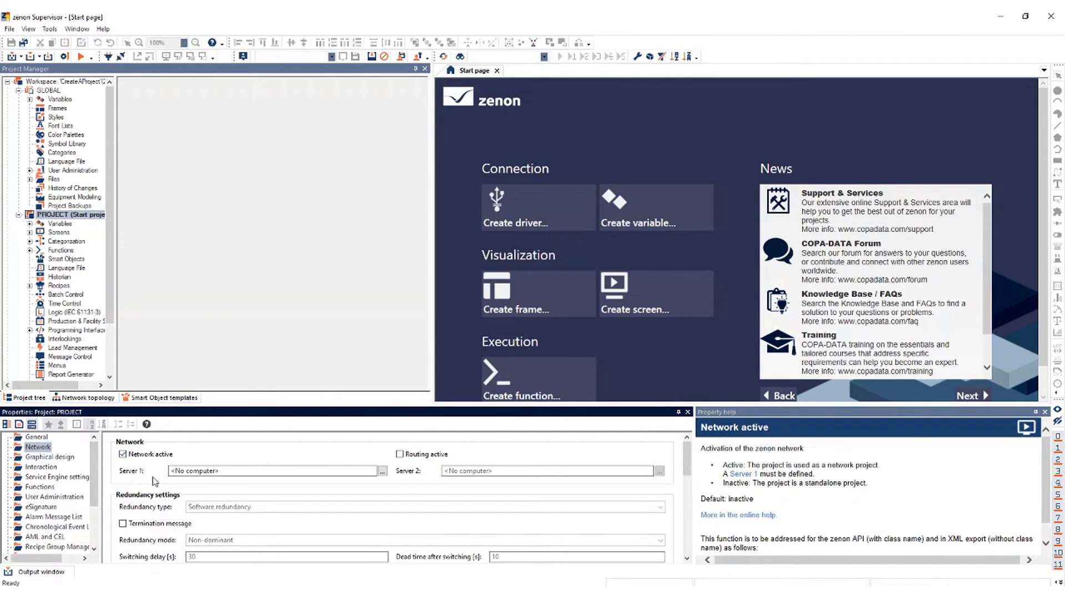
{"action": "left_click", "coordinate": [214, 469]}
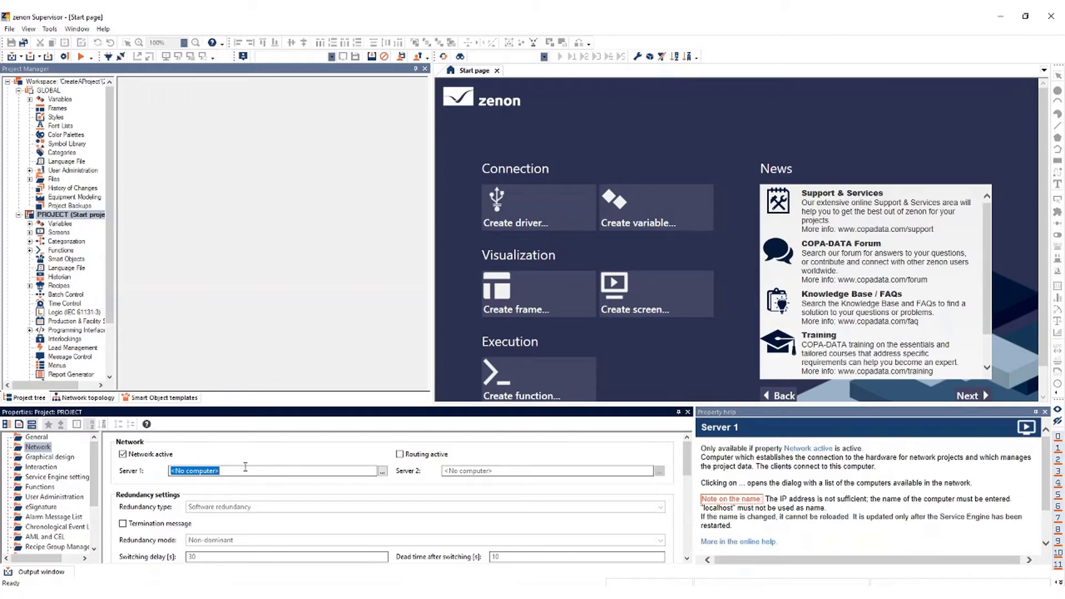
{"action": "type", "text": "zenonPC"}
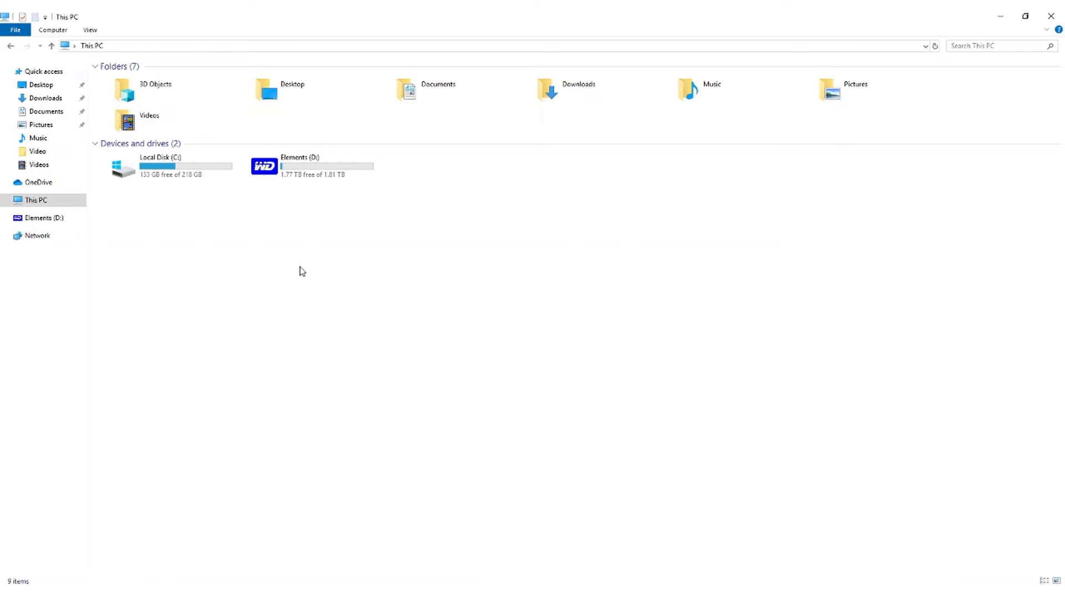
- Open global_vars from C:\inetpub\wwwroot\zenon\config in Notepad
{"action": "double_click", "coordinate": [222, 174]}
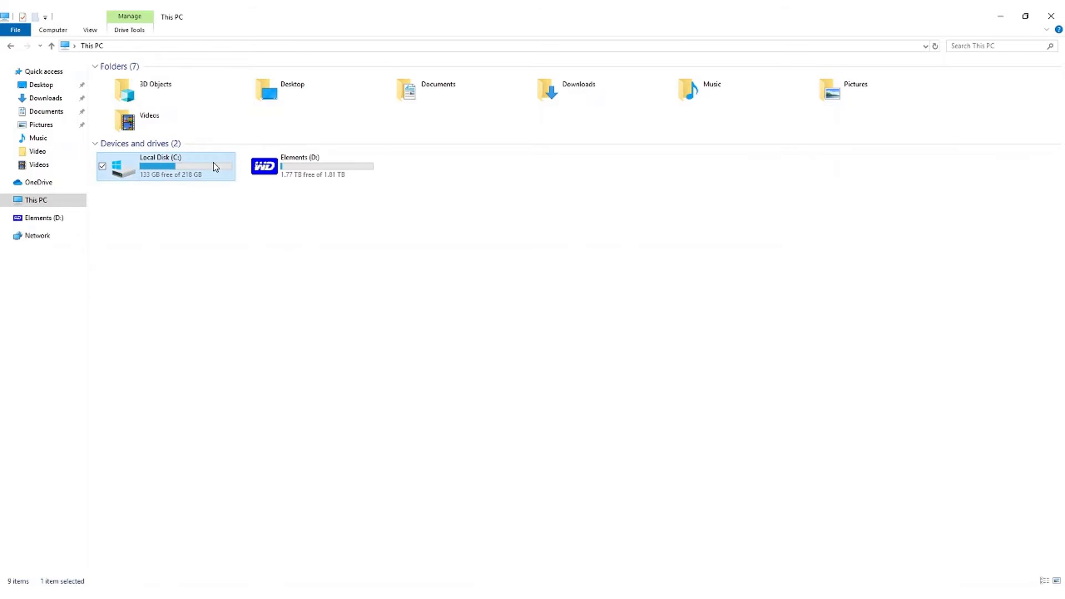
{"action": "double_click", "coordinate": [158, 136]}
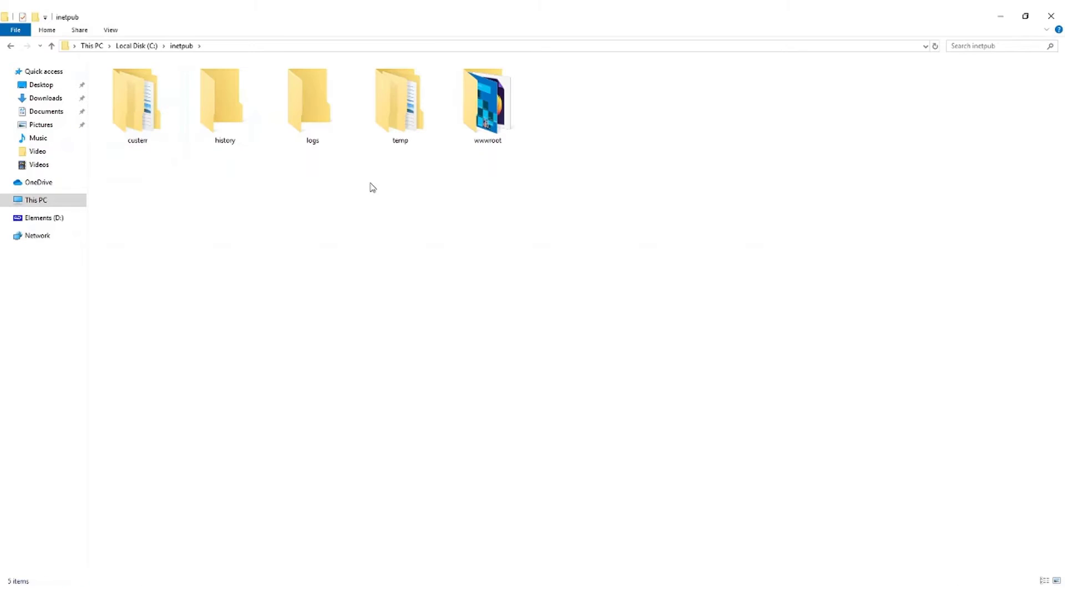
{"action": "double_click", "coordinate": [481, 120]}
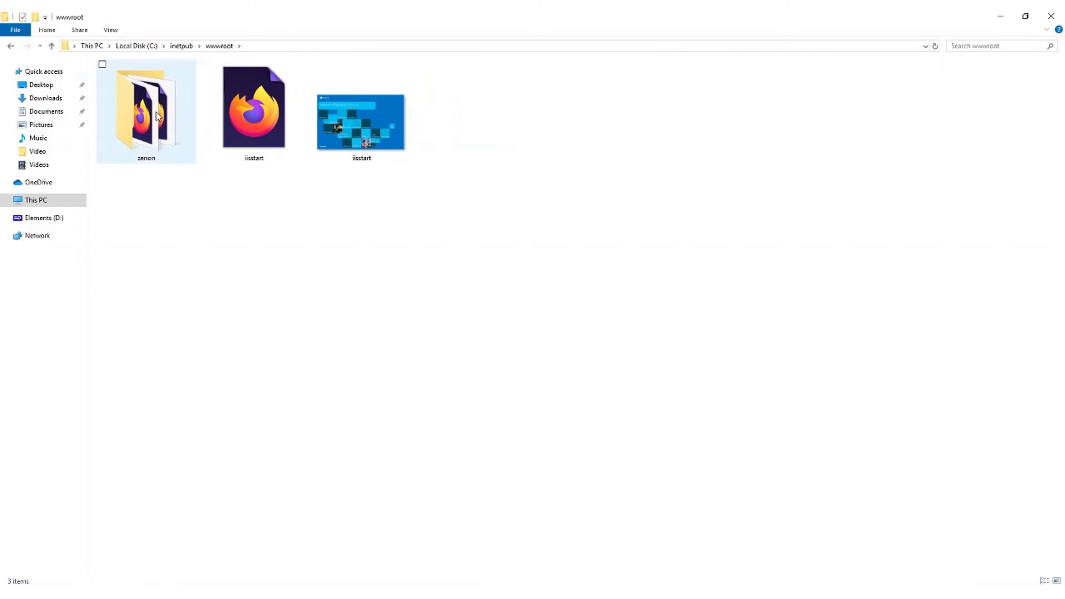
{"action": "double_click", "coordinate": [142, 114]}
{"action": "double_click", "coordinate": [141, 151]}
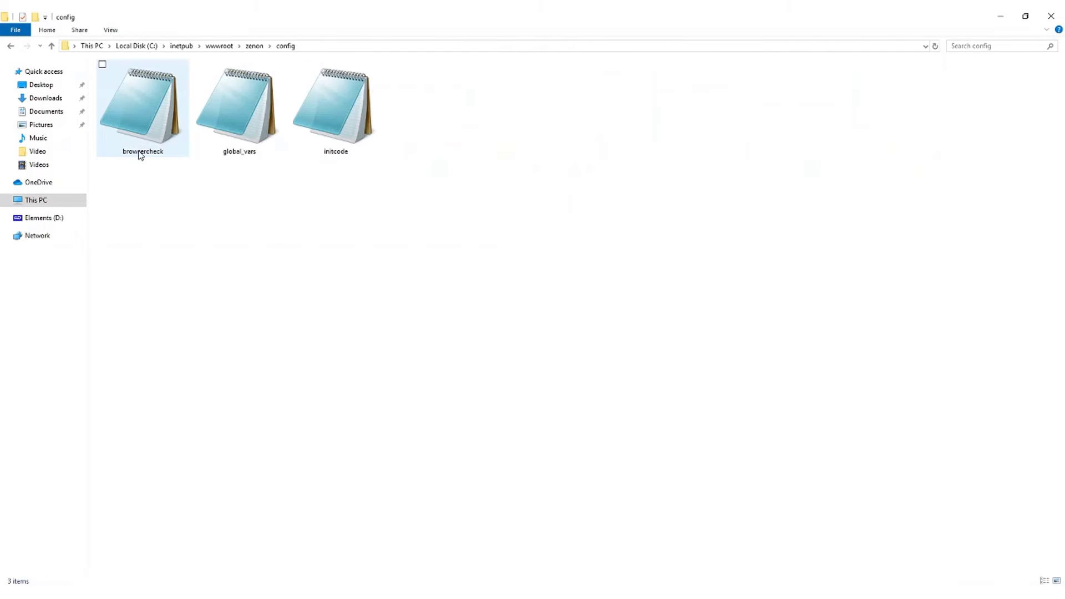
{"action": "double_click", "coordinate": [260, 150]}
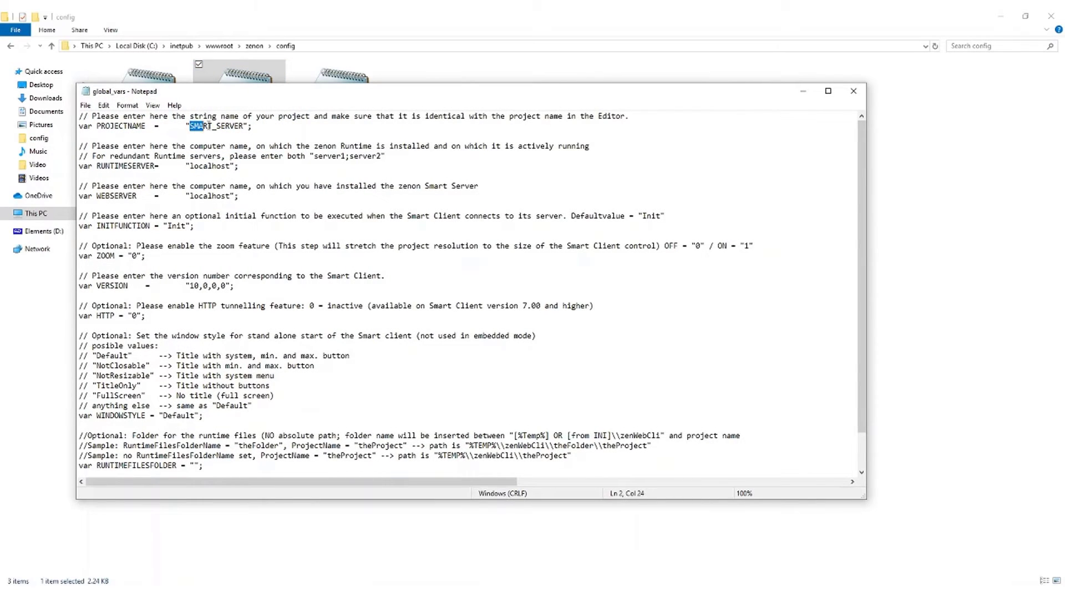
- Replace SMART_SERVER with Project and the RUNTIMESERVER and WEBSERVER localhost values with zenonPC
{"action": "left_click_drag", "start_coordinate": [189, 126], "coordinate": [244, 126]}
{"action": "type", "text": "Project"}
{"action": "left_click_drag", "start_coordinate": [190, 166], "coordinate": [231, 166]}
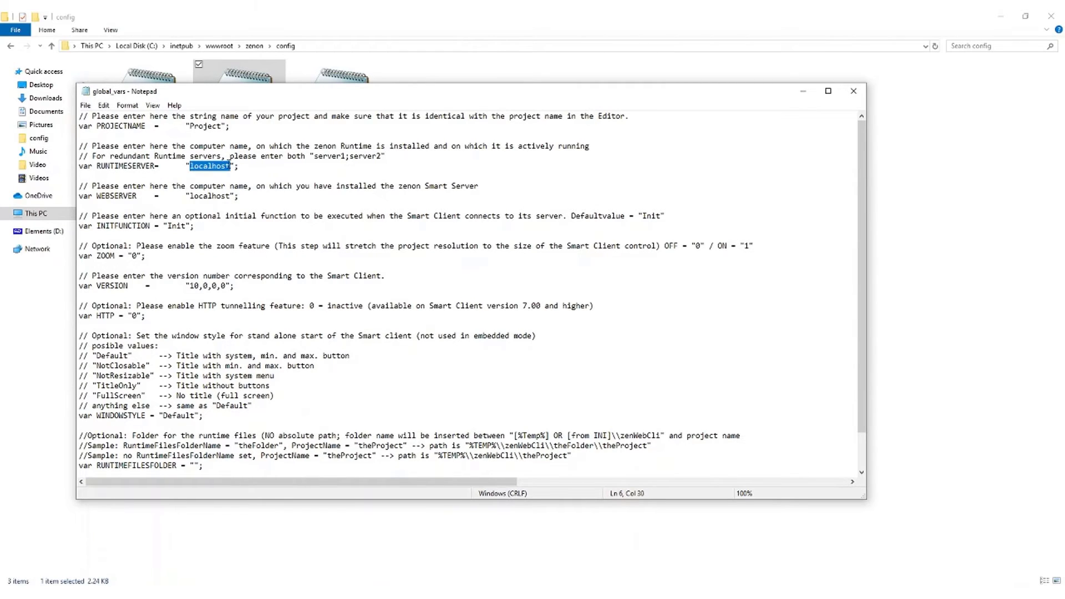
{"action": "type", "text": "zenonPC"}
{"action": "left_click_drag", "start_coordinate": [190, 196], "coordinate": [230, 197]}
{"action": "type", "text": "zenonPC"}
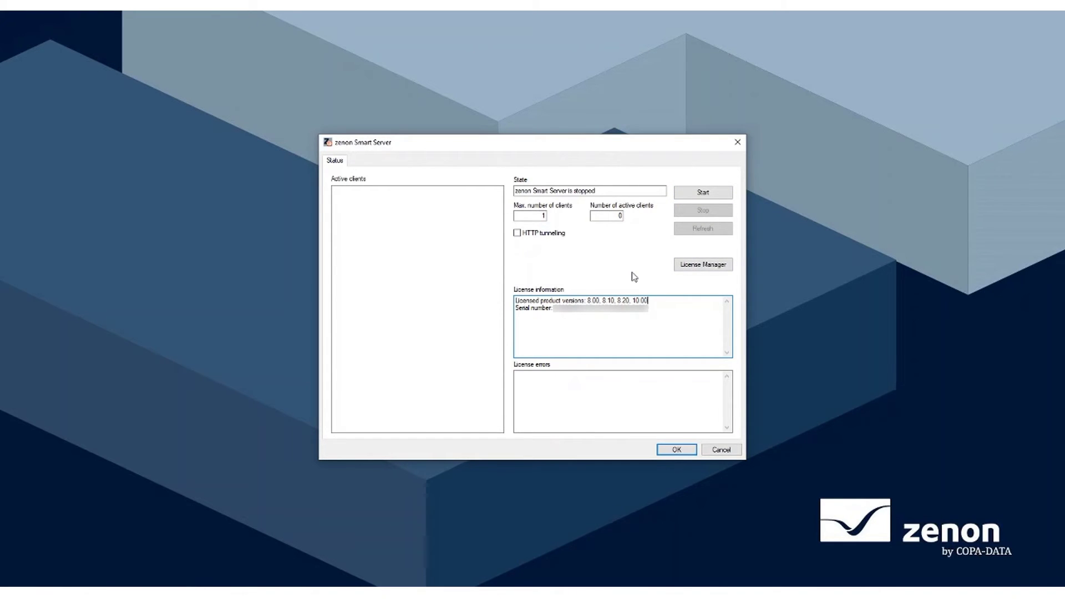
- Review License Manager without changes, then start the zenon Smart Server
{"action": "left_click", "coordinate": [718, 266]}
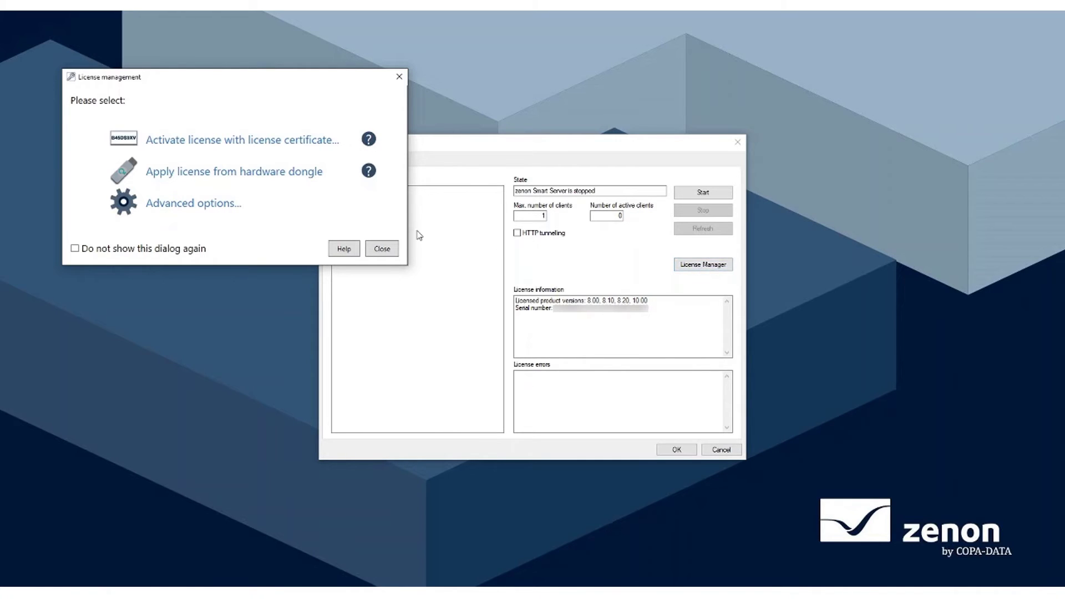
{"action": "left_click", "coordinate": [389, 251]}
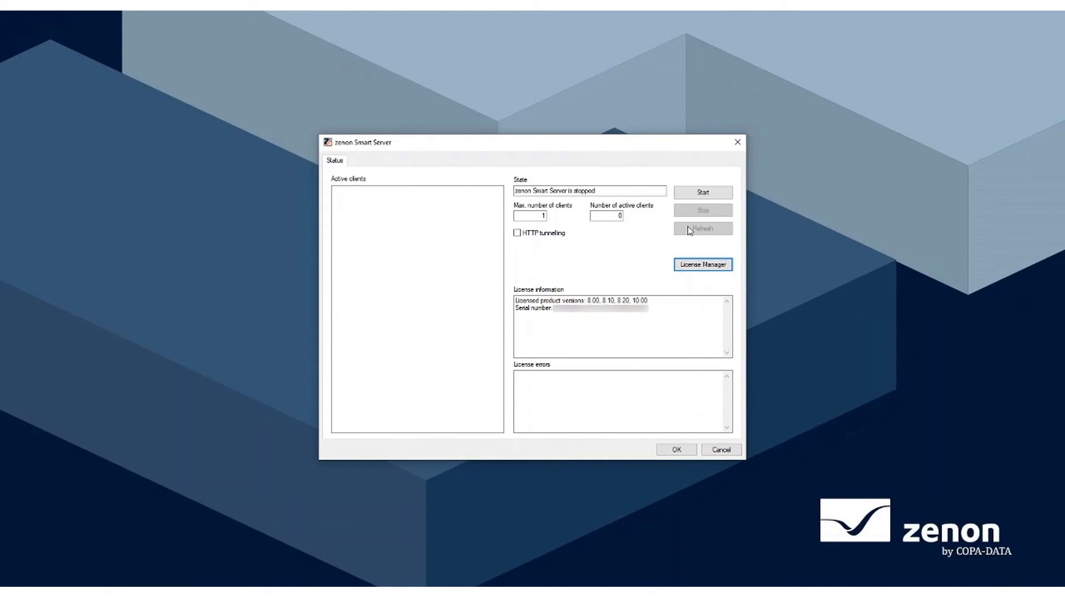
{"action": "left_click", "coordinate": [724, 197]}
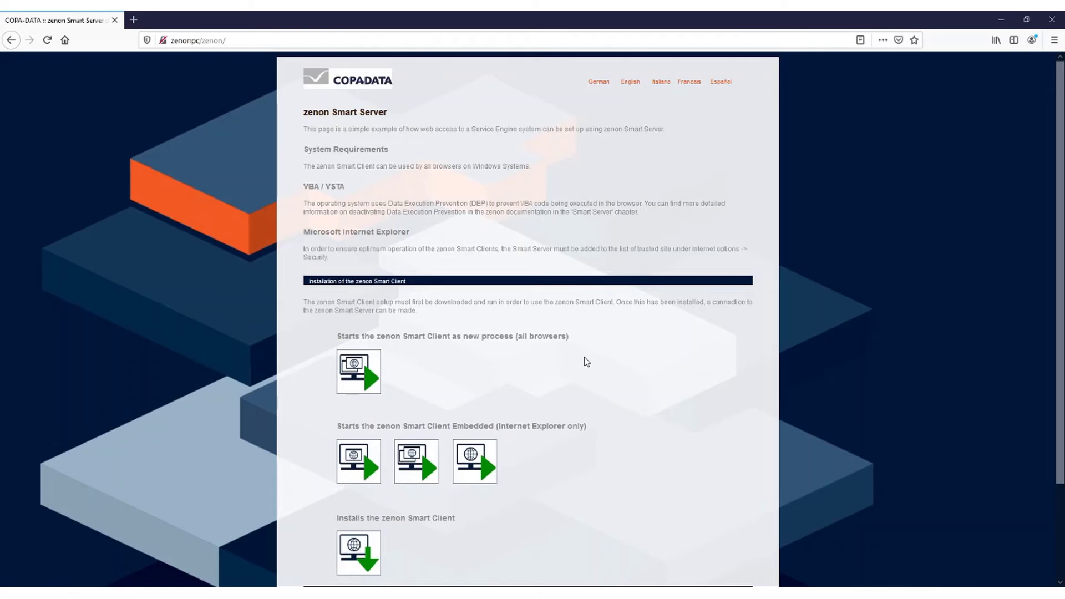
- Save the zenon Smart Client file from the zenonpc/zenon web page
{"action": "scroll", "coordinate": [587, 358], "scroll_direction": "down", "scroll_amount": 2}
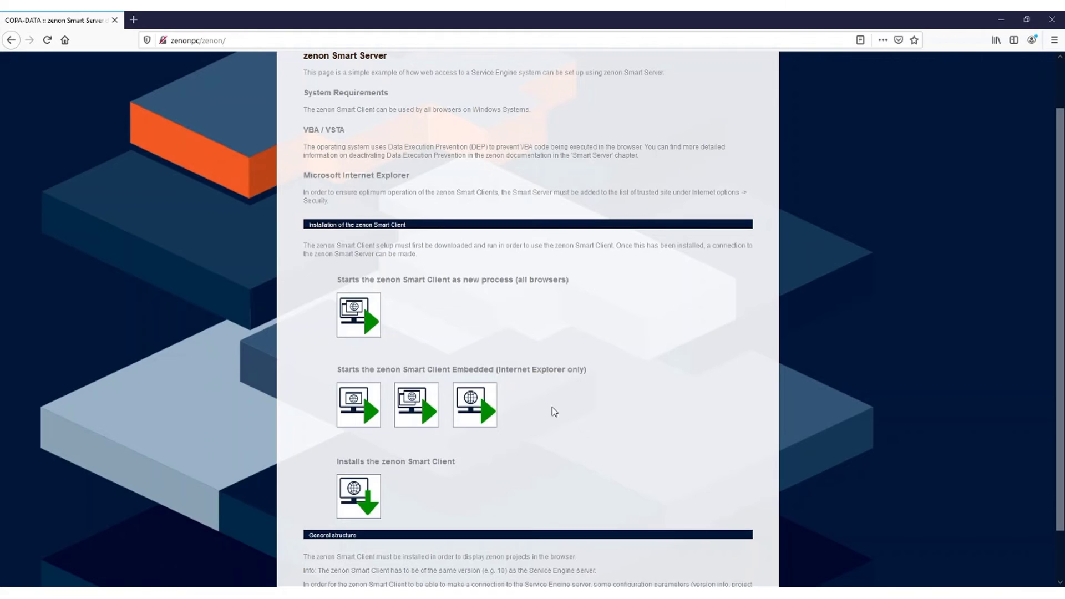
{"action": "scroll", "coordinate": [522, 489], "scroll_direction": "down", "scroll_amount": 2}
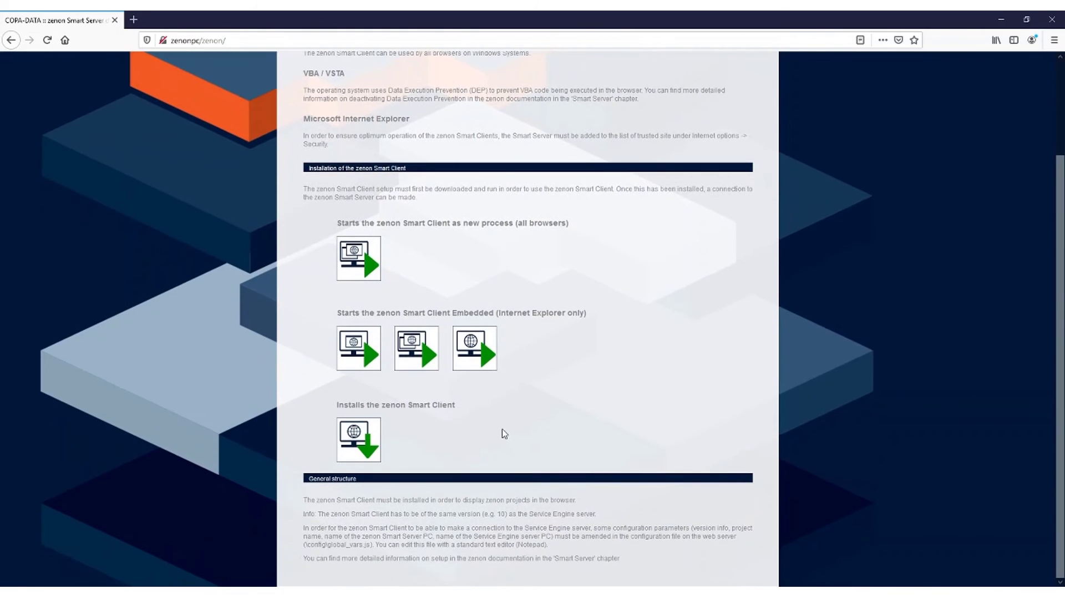
{"action": "left_click", "coordinate": [372, 441]}
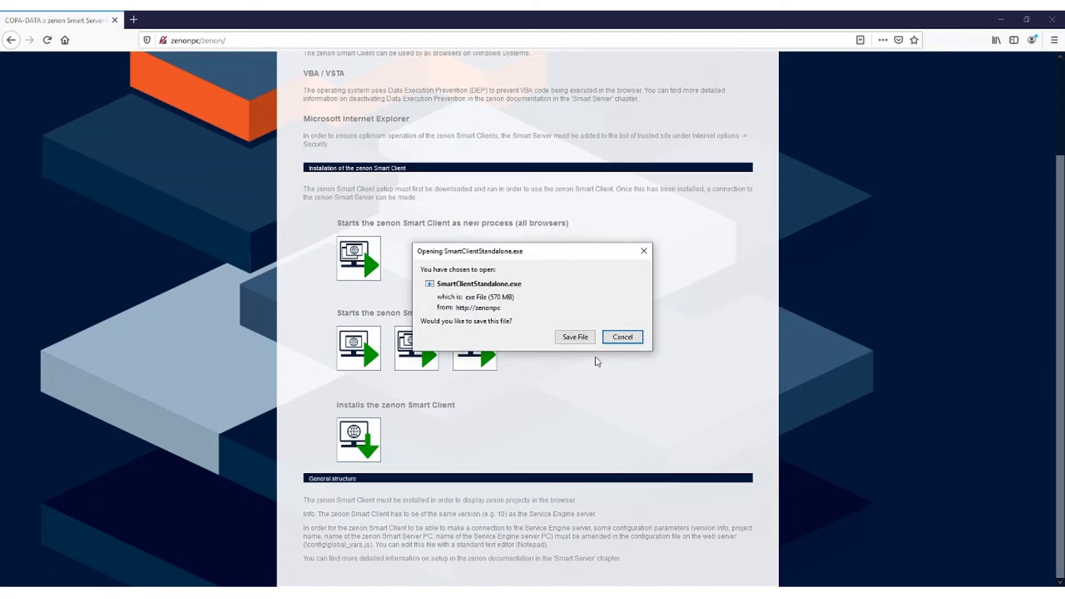
{"action": "left_click", "coordinate": [589, 344]}
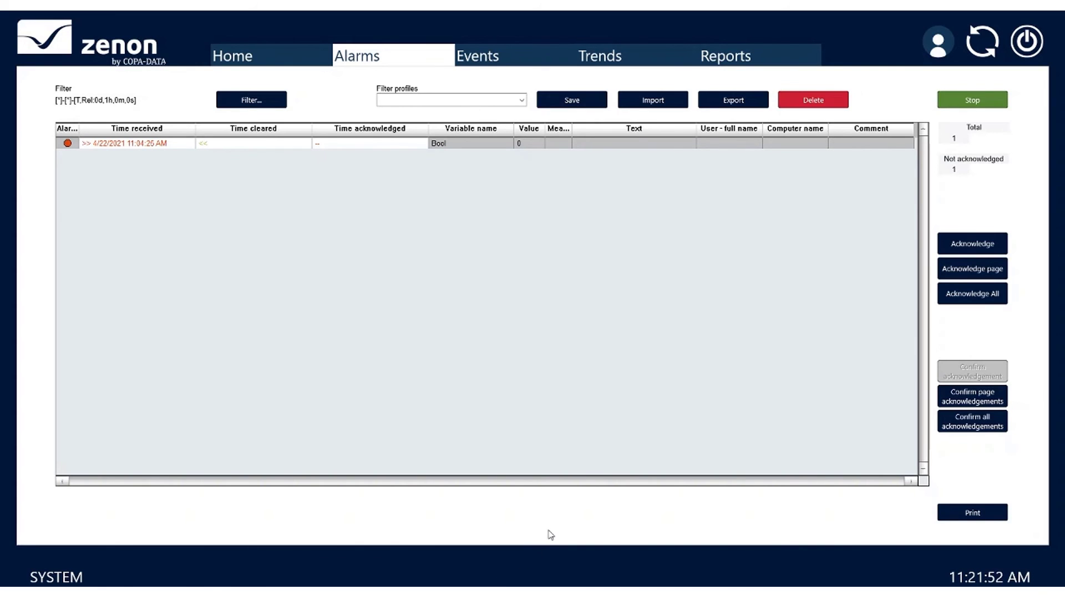
- Switch the Smart Client runtime from Alarms to Events, then to Trends
{"action": "left_click", "coordinate": [550, 58]}
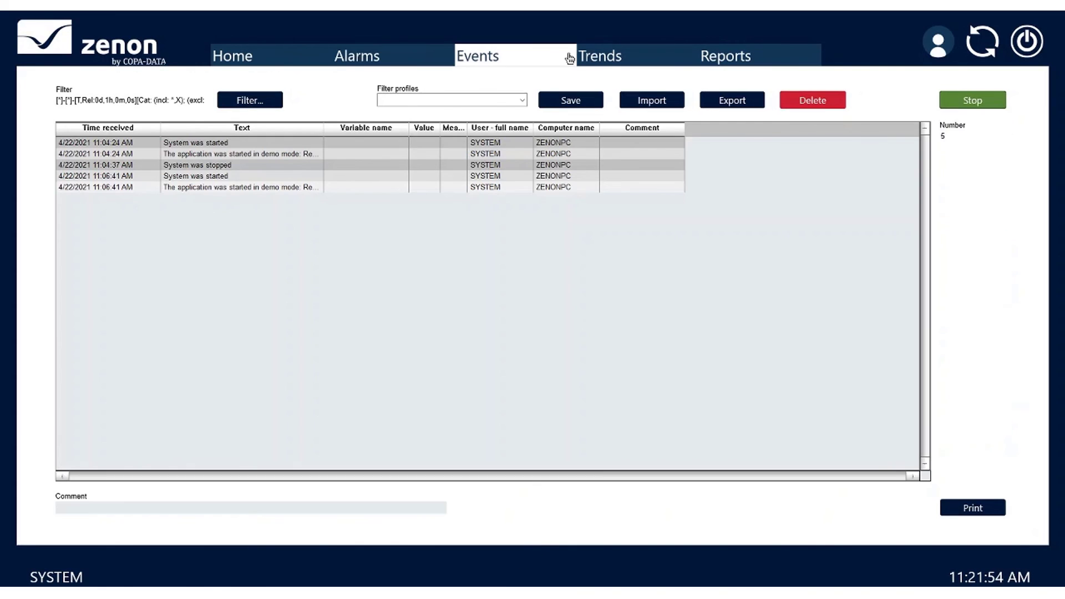
{"action": "left_click", "coordinate": [647, 62]}
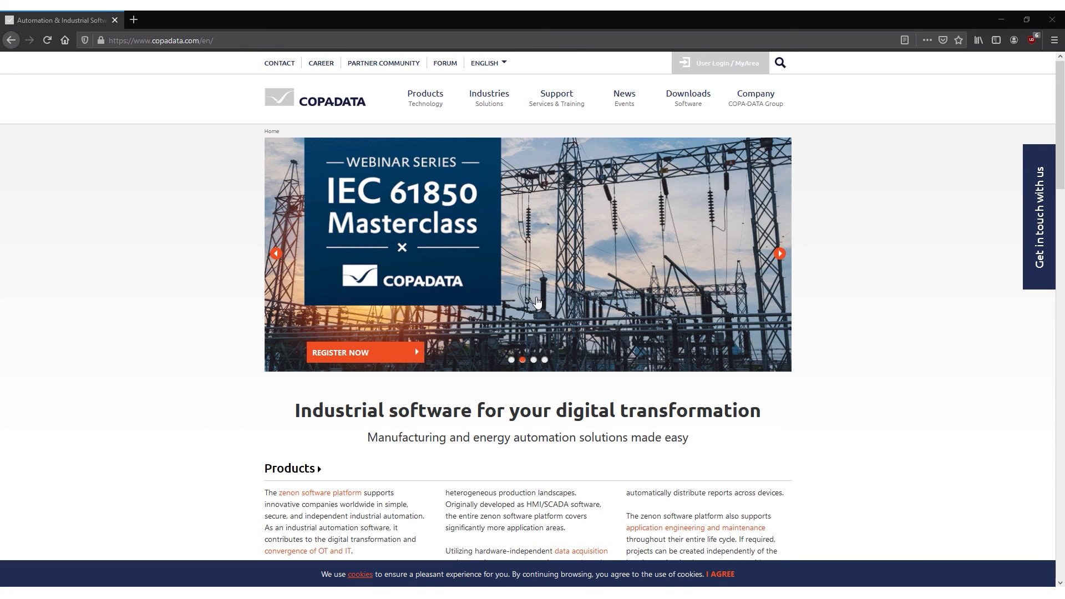
- Bring up the Support menu on the COPA-DATA copadata.com/en home page
{"action": "mouse_move", "coordinate": [584, 105]}
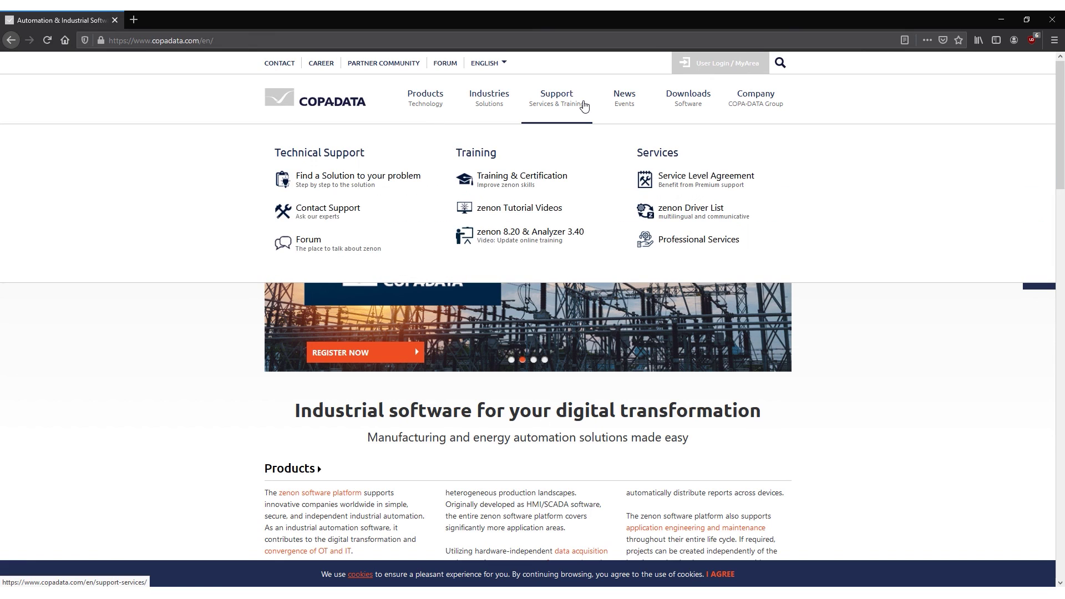